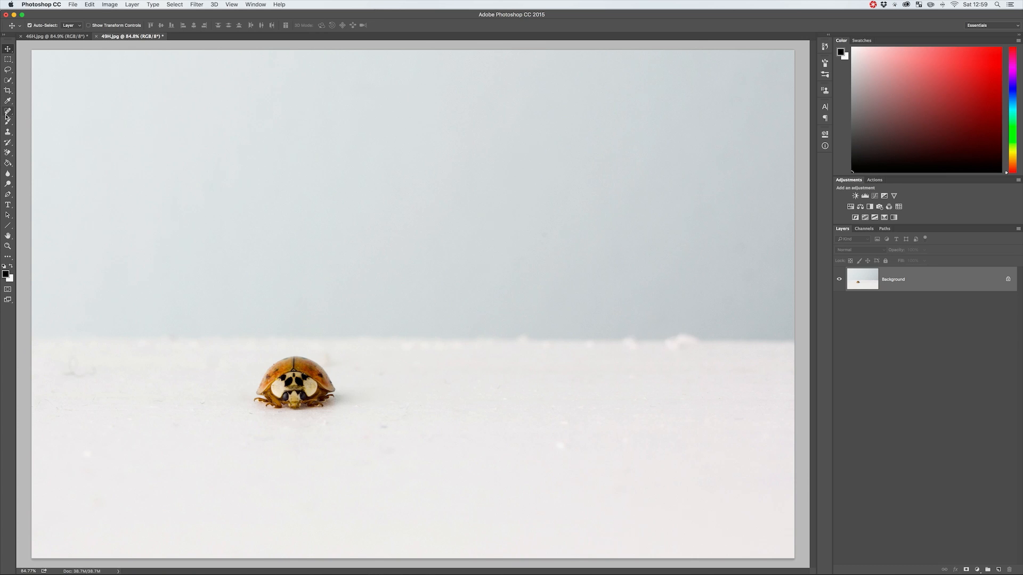
# Outline the ladybug and its shadow with the Content-Aware Move tool, relocate it down into the right foreground, and deselect.
pyautogui.moveTo(7, 115)
pyautogui.mouseDown()
pyautogui.moveTo(57, 113)
pyautogui.moveTo(56, 133)
pyautogui.moveTo(74, 135)
pyautogui.moveTo(60, 136)
pyautogui.mouseUp()
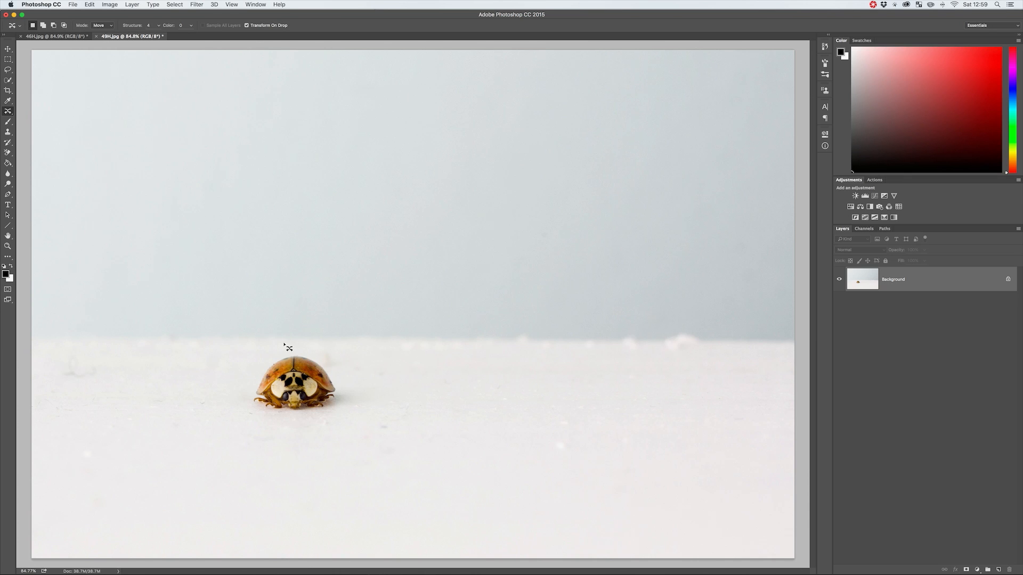
pyautogui.moveTo(284, 344)
pyautogui.mouseDown()
pyautogui.moveTo(241, 359)
pyautogui.moveTo(233, 384)
pyautogui.moveTo(229, 412)
pyautogui.moveTo(258, 436)
pyautogui.moveTo(347, 432)
pyautogui.moveTo(411, 403)
pyautogui.moveTo(400, 371)
pyautogui.moveTo(382, 361)
pyautogui.moveTo(275, 344)
pyautogui.mouseUp()
pyautogui.moveTo(288, 384); pyautogui.dragTo(597, 452)
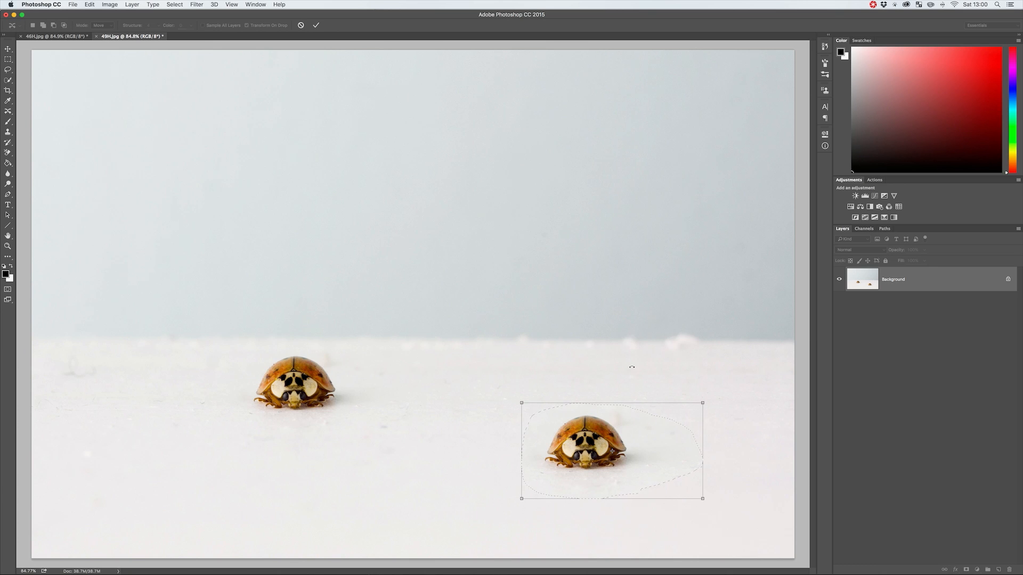
pyautogui.press('Return')
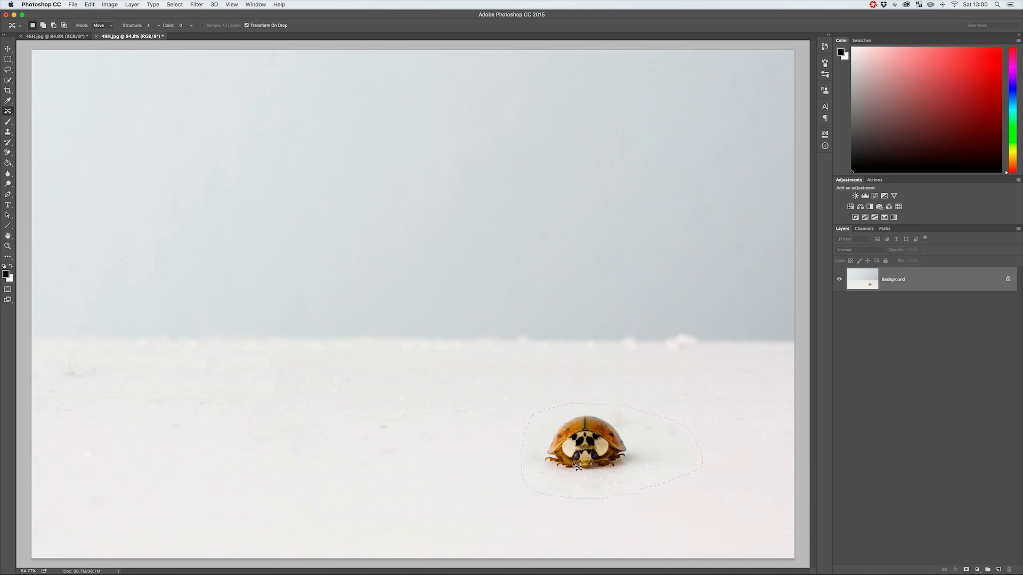
pyautogui.press('super+d')
# In 46H.jpg, outline the barn with the Content-Aware Move tool, relocate it left beside the large tree, and deselect.
pyautogui.click(46, 37)
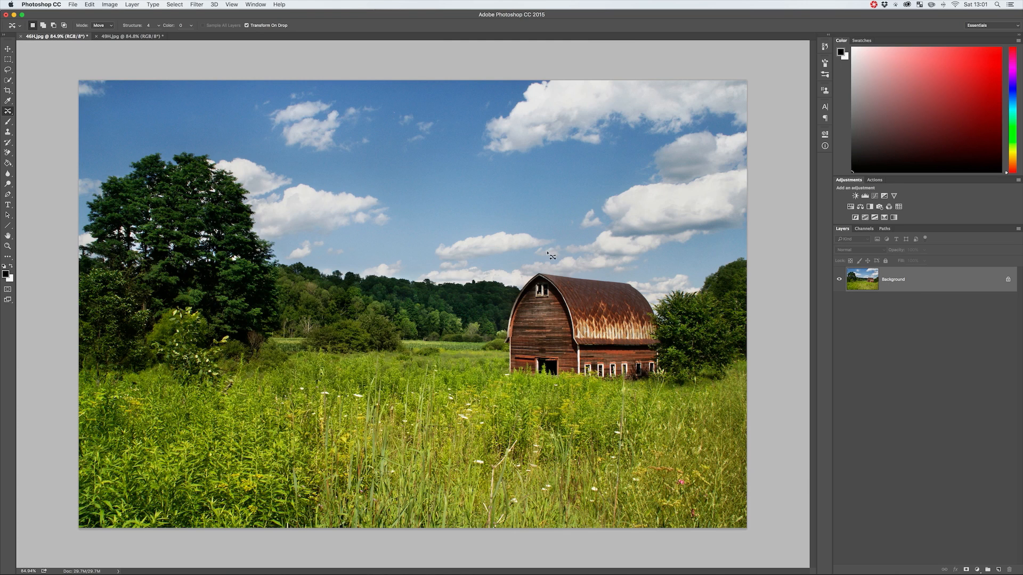
pyautogui.moveTo(548, 258)
pyautogui.mouseDown()
pyautogui.moveTo(490, 321)
pyautogui.moveTo(489, 388)
pyautogui.moveTo(572, 405)
pyautogui.moveTo(680, 385)
pyautogui.moveTo(688, 336)
pyautogui.moveTo(678, 292)
pyautogui.moveTo(627, 269)
pyautogui.moveTo(543, 259)
pyautogui.mouseUp()
pyautogui.moveTo(594, 336); pyautogui.dragTo(371, 308)
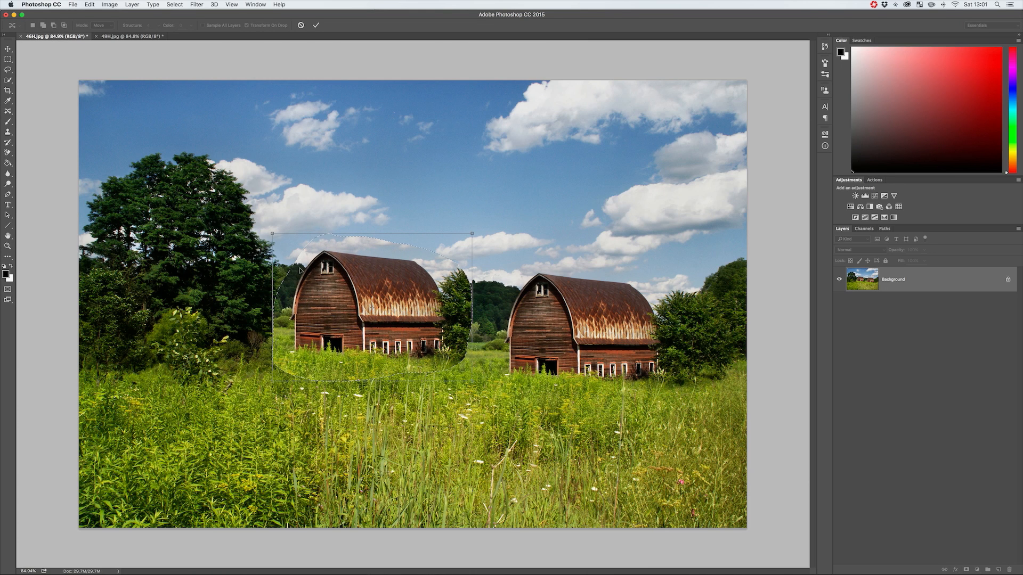
pyautogui.moveTo(422, 308); pyautogui.dragTo(426, 307)
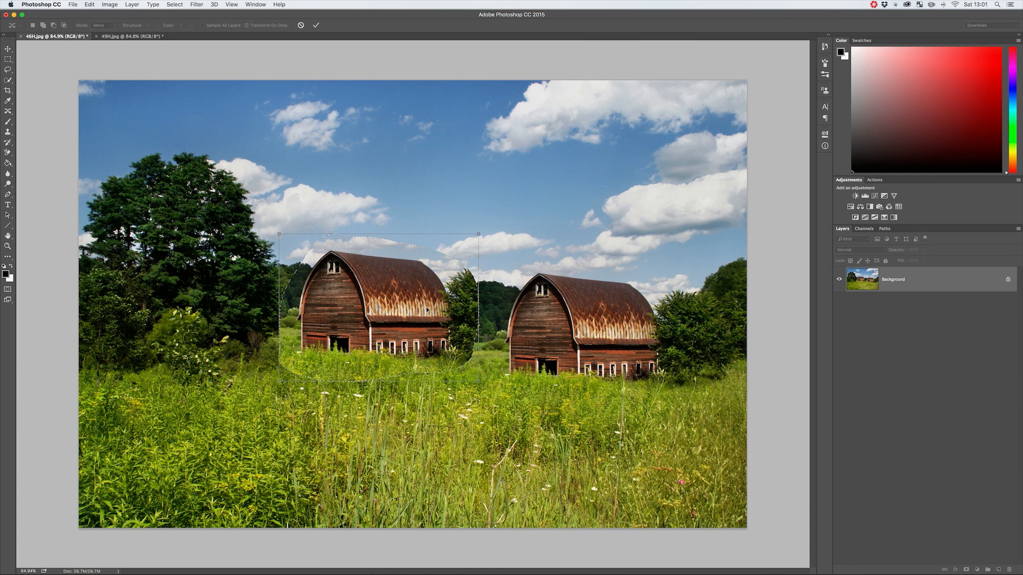
pyautogui.press('Return')
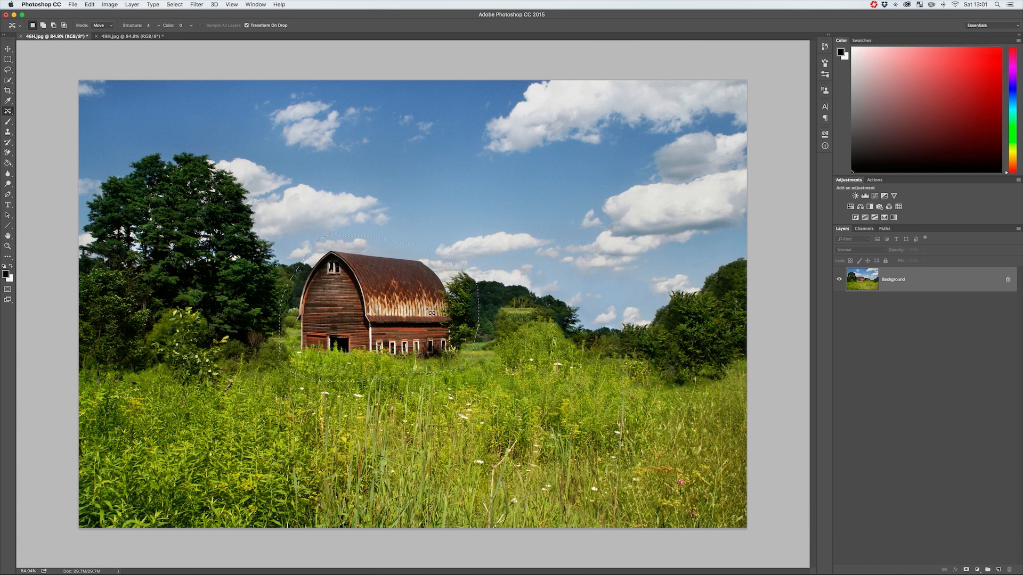
pyautogui.press('super+d')
# With the Clone Stamp at brush size 400, clone the neighboring tree line and sky over the right side of the leftover hill patch.
pyautogui.press('z')
pyautogui.moveTo(469, 296); pyautogui.dragTo(505, 301)
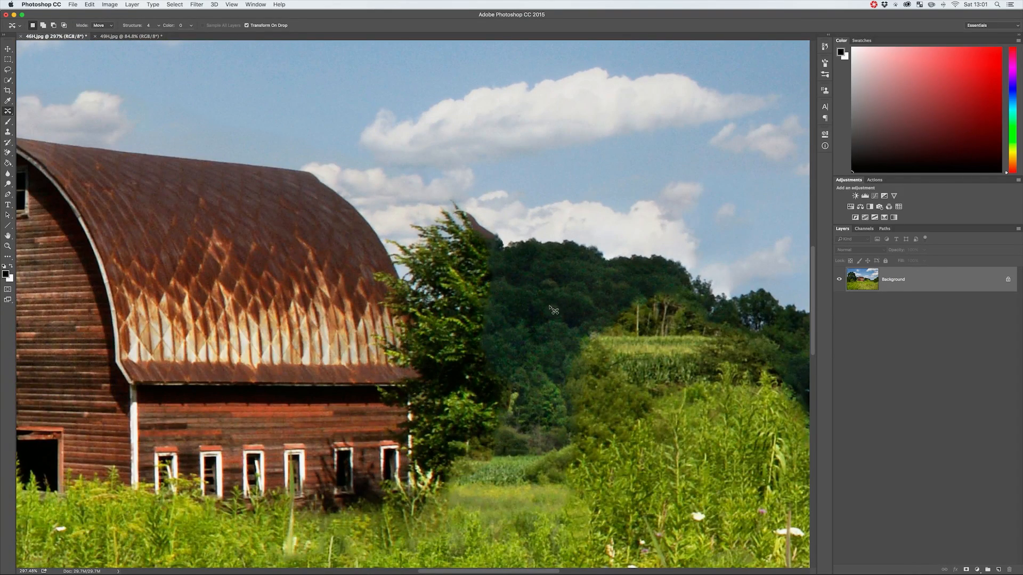
pyautogui.press('z')
pyautogui.moveTo(532, 318)
pyautogui.mouseDown()
pyautogui.moveTo(503, 322)
pyautogui.moveTo(528, 329)
pyautogui.mouseUp()
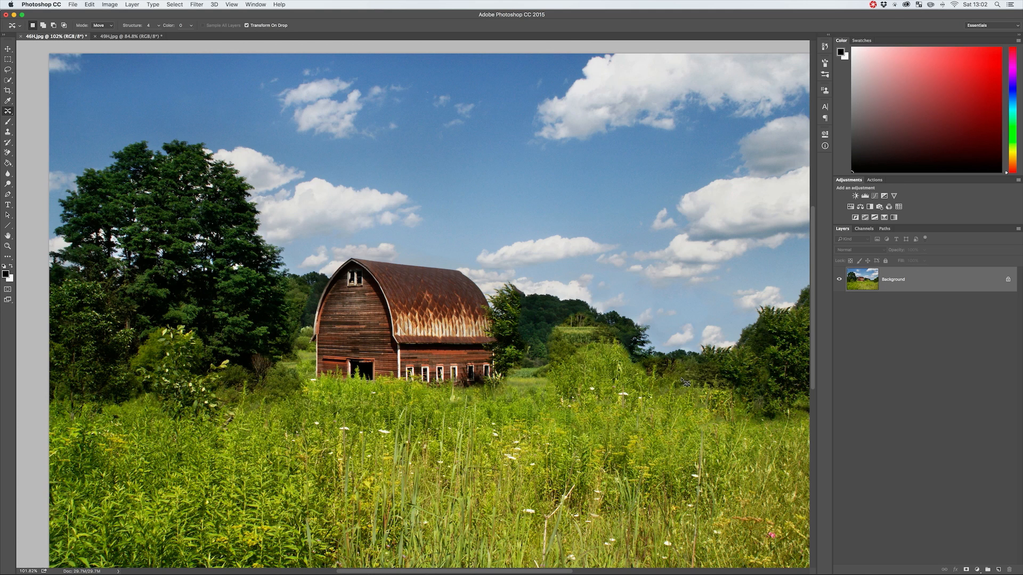
pyautogui.press(']')
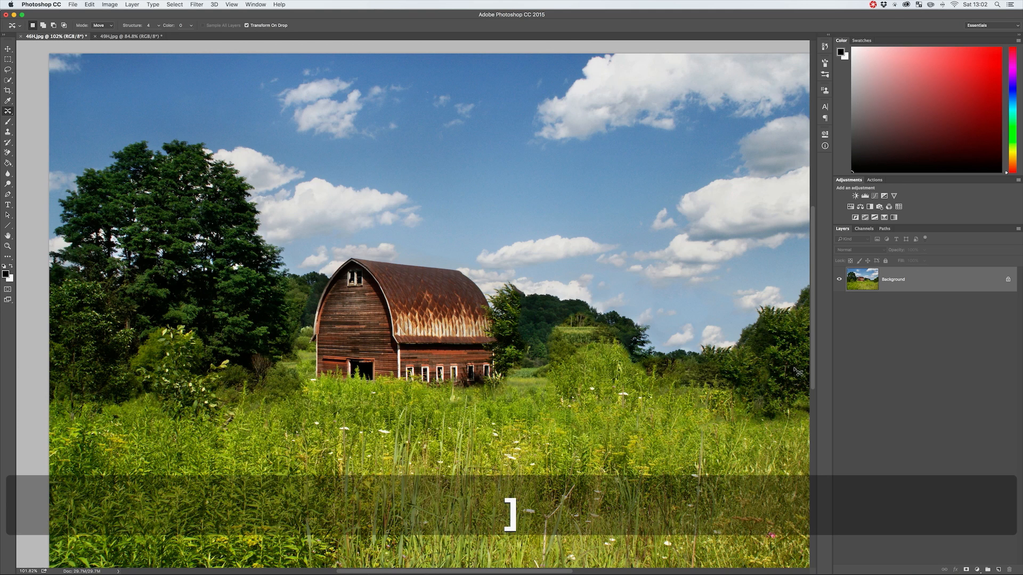
pyautogui.press('s')
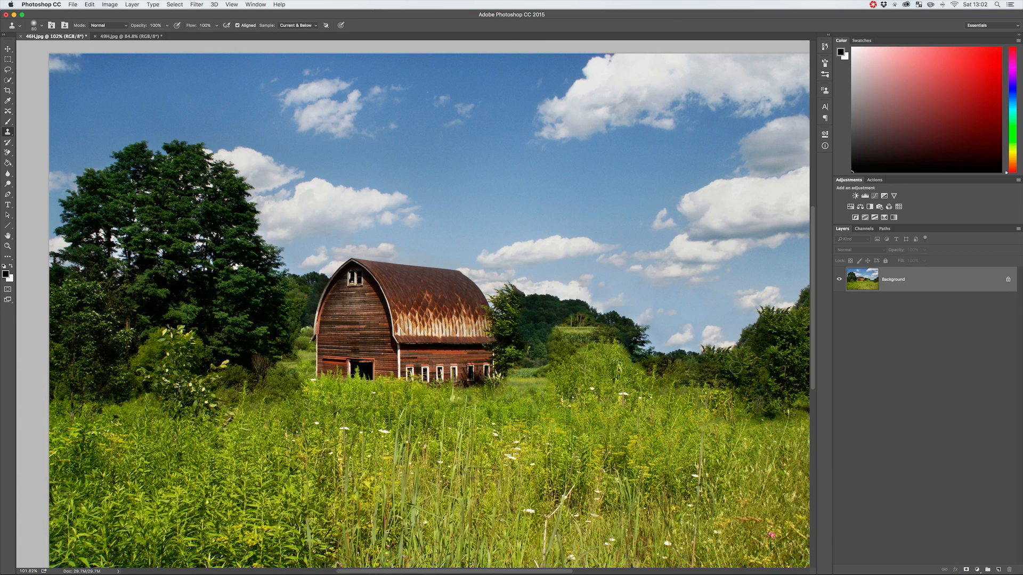
pyautogui.press(']')
pyautogui.press(']')
pyautogui.press(']')
pyautogui.press(']')
pyautogui.press(']')
pyautogui.press(']')
pyautogui.press(']')
pyautogui.press(']')
pyautogui.press(']')
pyautogui.press('alt')
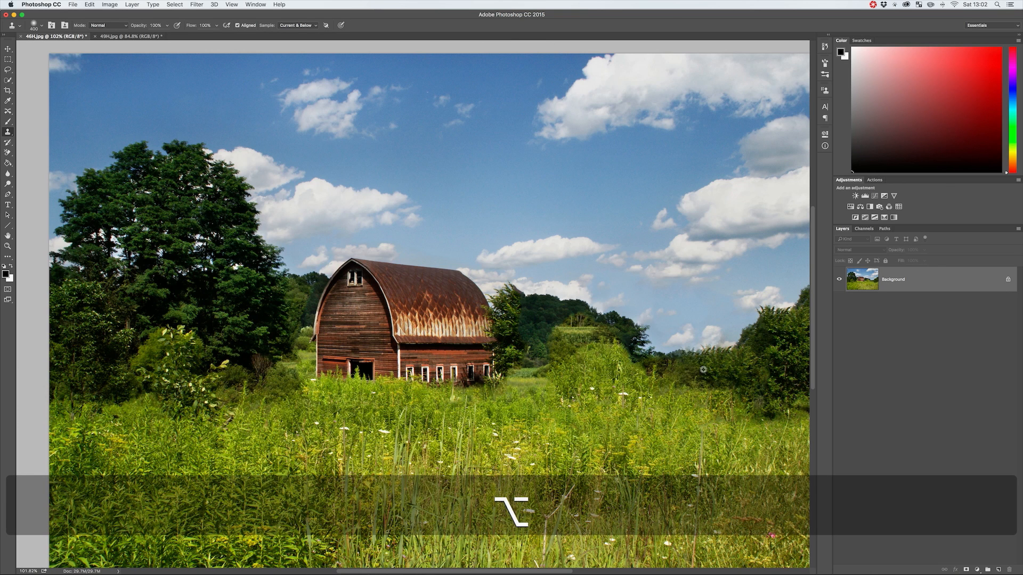
pyautogui.keyDown('alt'); pyautogui.click(639, 366); pyautogui.keyUp('alt')
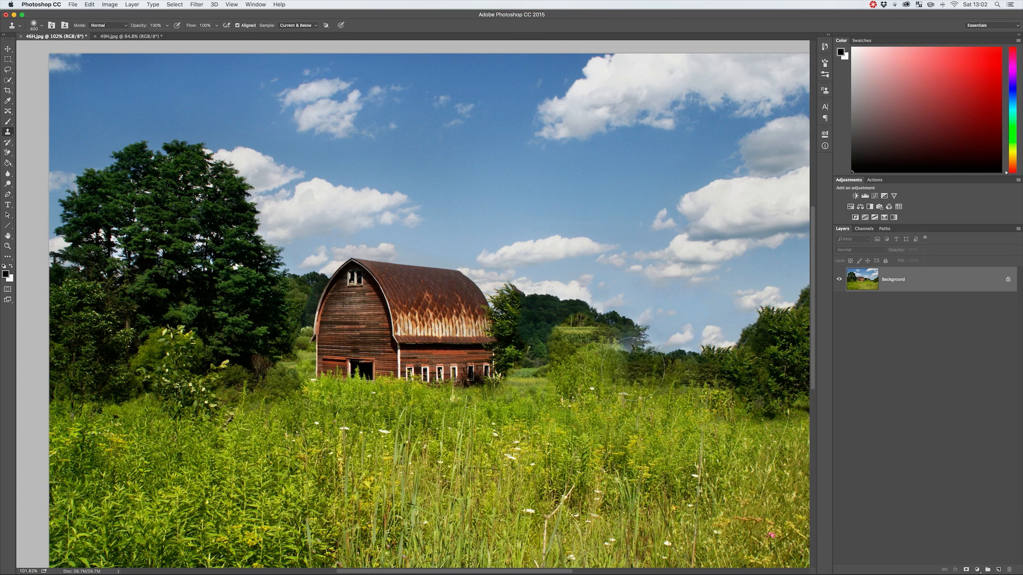
pyautogui.moveTo(639, 366)
pyautogui.mouseDown()
pyautogui.moveTo(612, 342)
pyautogui.moveTo(612, 327)
pyautogui.mouseUp()
# Resample the tree line and clone it over the remaining green patch between the dark hill and the meadow.
pyautogui.press('alt')
pyautogui.keyDown('alt'); pyautogui.click(552, 308); pyautogui.keyUp('alt')
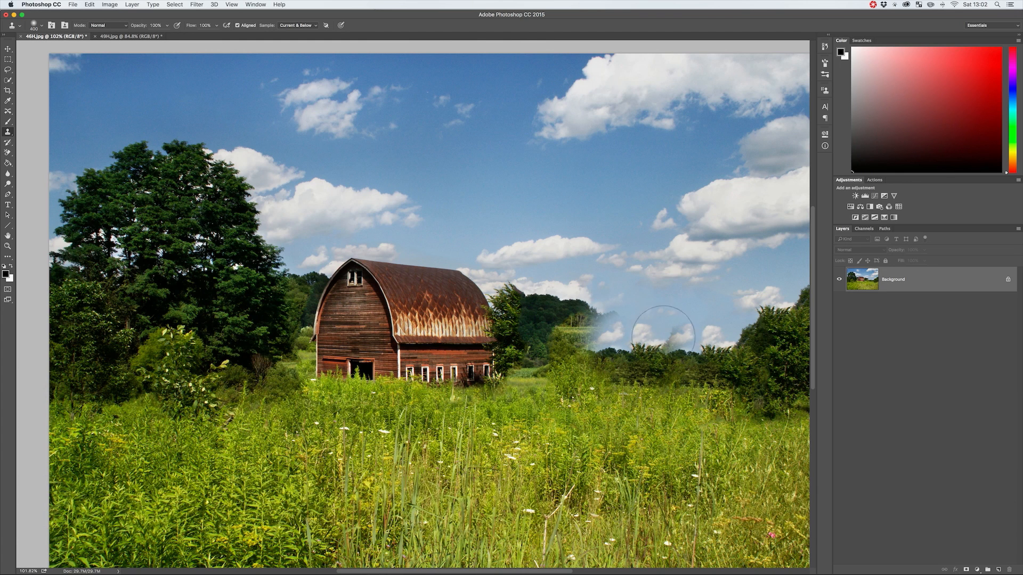
pyautogui.press('alt')
pyautogui.keyDown('alt'); pyautogui.click(620, 352); pyautogui.keyUp('alt')
pyautogui.moveTo(574, 354)
pyautogui.mouseDown()
pyautogui.moveTo(588, 371)
pyautogui.moveTo(578, 376)
pyautogui.moveTo(622, 376)
pyautogui.moveTo(596, 397)
pyautogui.moveTo(541, 396)
pyautogui.mouseUp()
pyautogui.press('alt')
pyautogui.keyDown('alt'); pyautogui.click(538, 413); pyautogui.keyUp('alt')
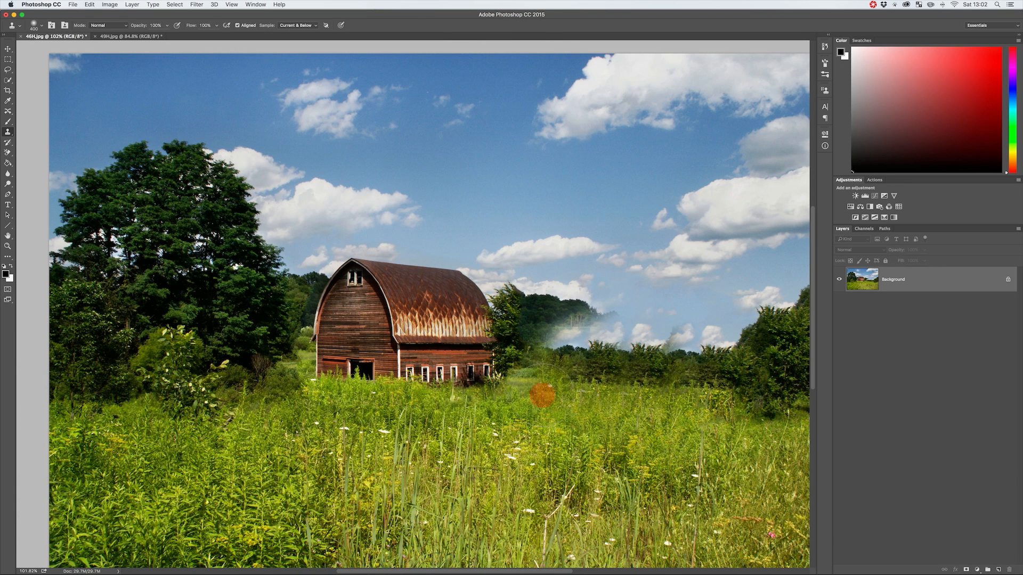
# Sample the large bush at the photo's right edge and clone it in next to the barn's right end.
pyautogui.press('alt')
pyautogui.keyDown('alt'); pyautogui.click(787, 338); pyautogui.keyUp('alt')
pyautogui.moveTo(597, 317)
pyautogui.mouseDown()
pyautogui.moveTo(527, 307)
pyautogui.moveTo(548, 313)
pyautogui.moveTo(557, 357)
pyautogui.moveTo(538, 379)
pyautogui.moveTo(554, 352)
pyautogui.mouseUp()
# Try to clone sky over the dark smudge above the bush beside the barn.
pyautogui.press('alt')
pyautogui.keyDown('alt'); pyautogui.click(647, 289); pyautogui.keyUp('alt')
pyautogui.moveTo(570, 267)
pyautogui.mouseDown()
pyautogui.moveTo(558, 276)
pyautogui.moveTo(612, 272)
pyautogui.mouseUp()
pyautogui.press('cmd+z')
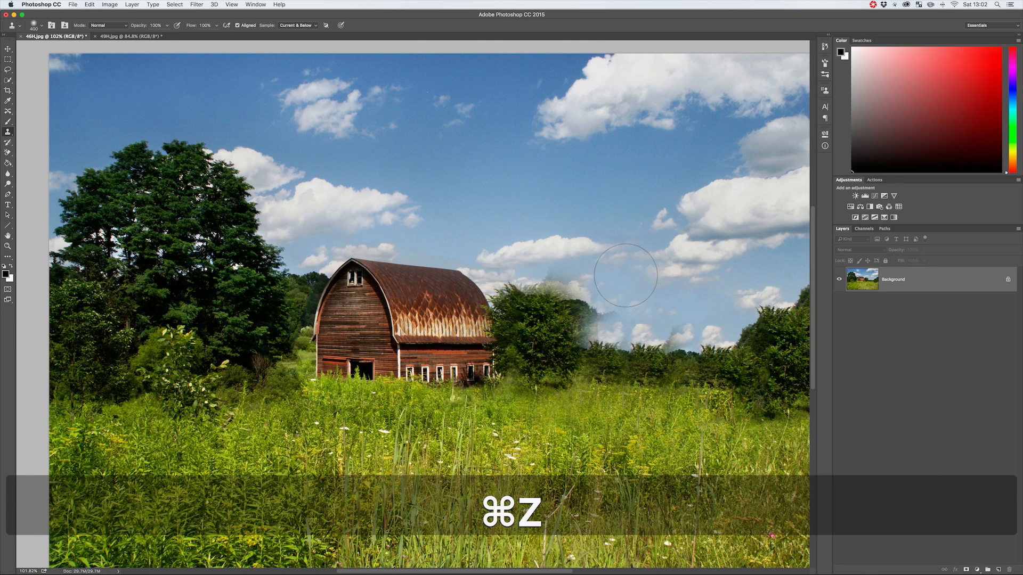
# Reduce the Clone Stamp brush to 175, clone nearby sky over the smudge above the barn's bush, and switch to the Move tool.
pyautogui.press('[')
pyautogui.press('[')
pyautogui.press('[')
pyautogui.press('[')
pyautogui.press('alt')
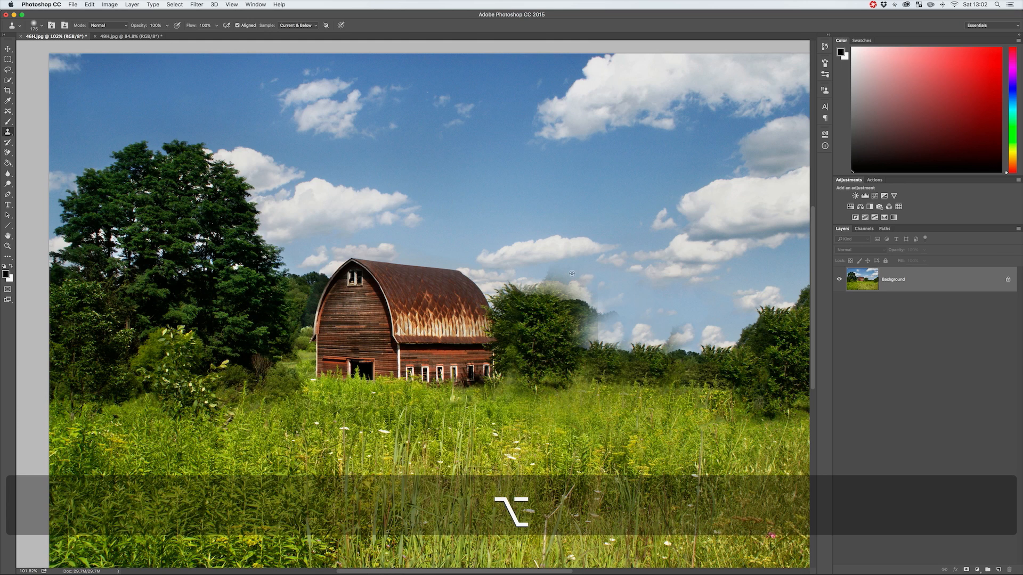
pyautogui.keyDown('alt'); pyautogui.click(549, 274); pyautogui.keyUp('alt')
pyautogui.moveTo(586, 283); pyautogui.dragTo(598, 290)
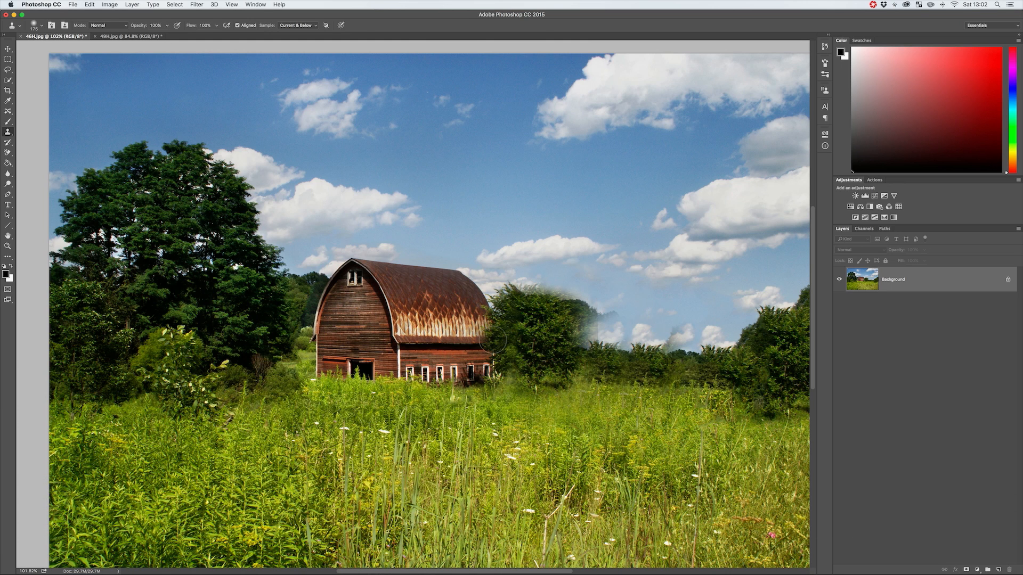
pyautogui.press('v')
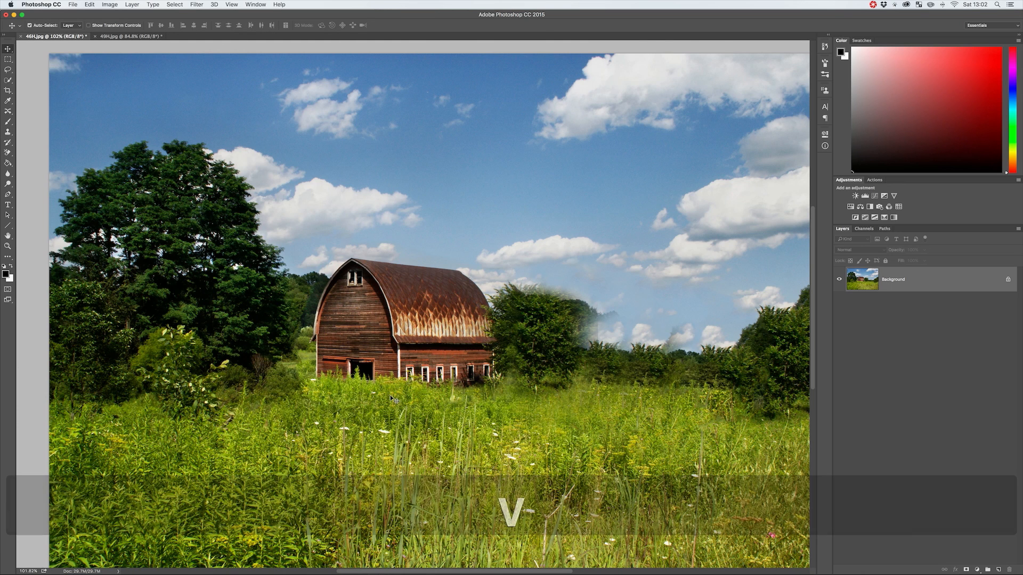